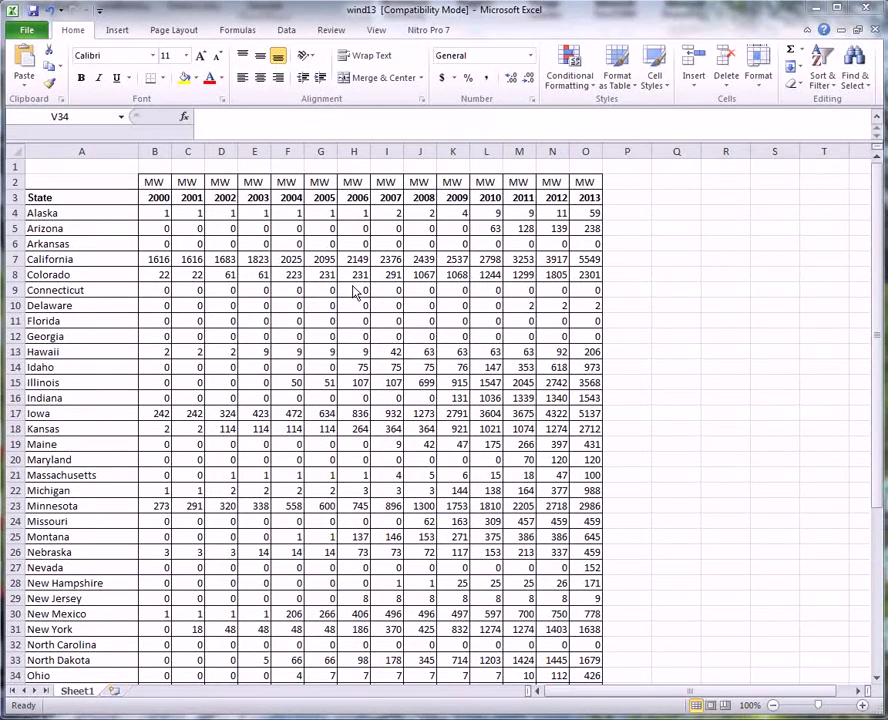
Step: Scroll down to row 50, the Grand Total row of the wind-capacity table
{"action": "scroll", "coordinate": [700, 382], "scroll_direction": "down", "scroll_amount": 10}
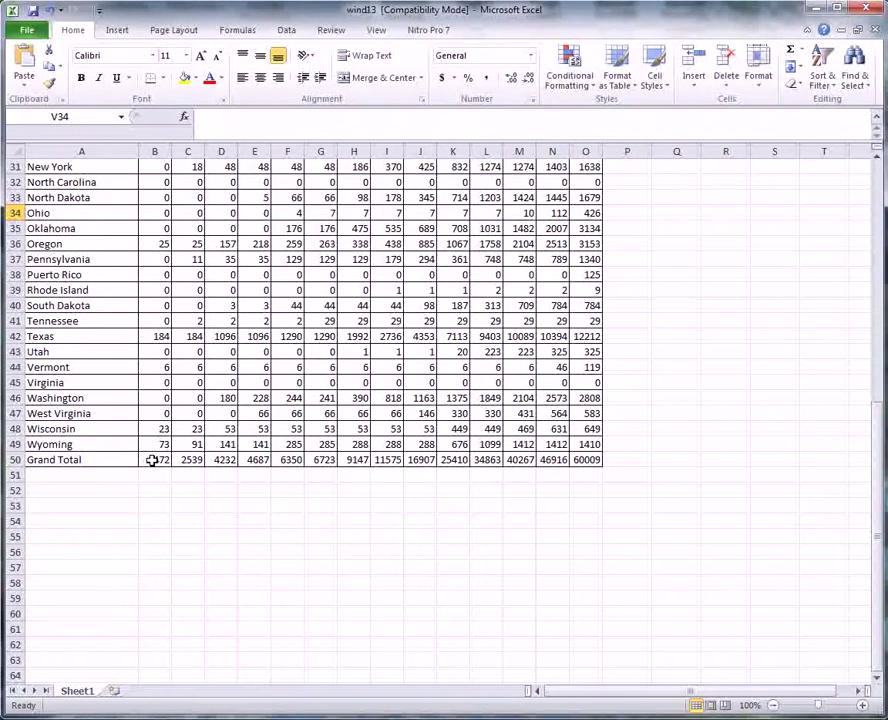
Step: Insert a Line with Markers chart of the Grand Total values in B50:O50
{"action": "left_click_drag", "start_coordinate": [152, 460], "coordinate": [584, 460]}
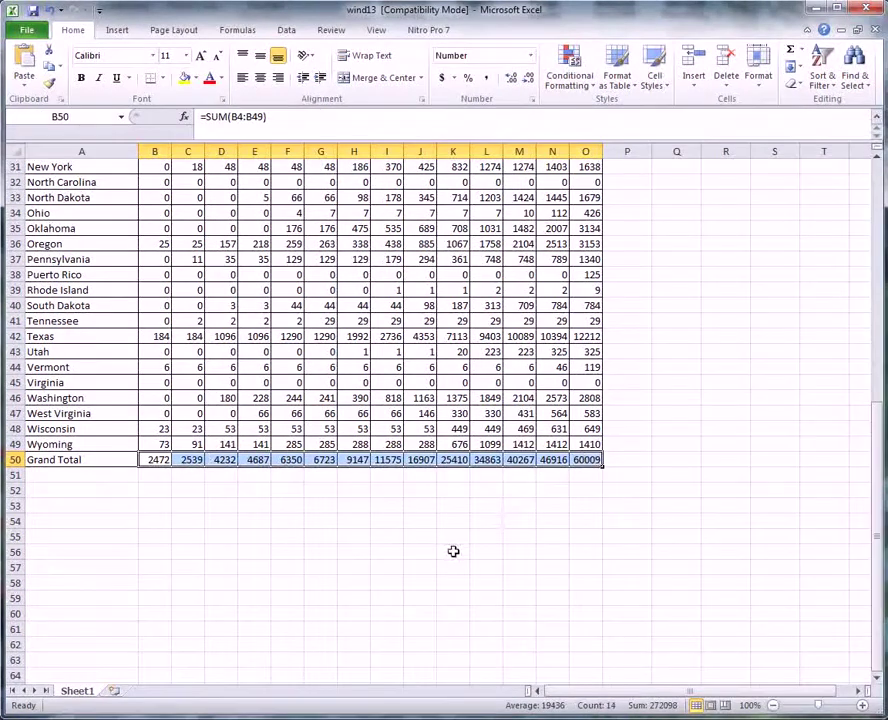
{"action": "left_click", "coordinate": [116, 31]}
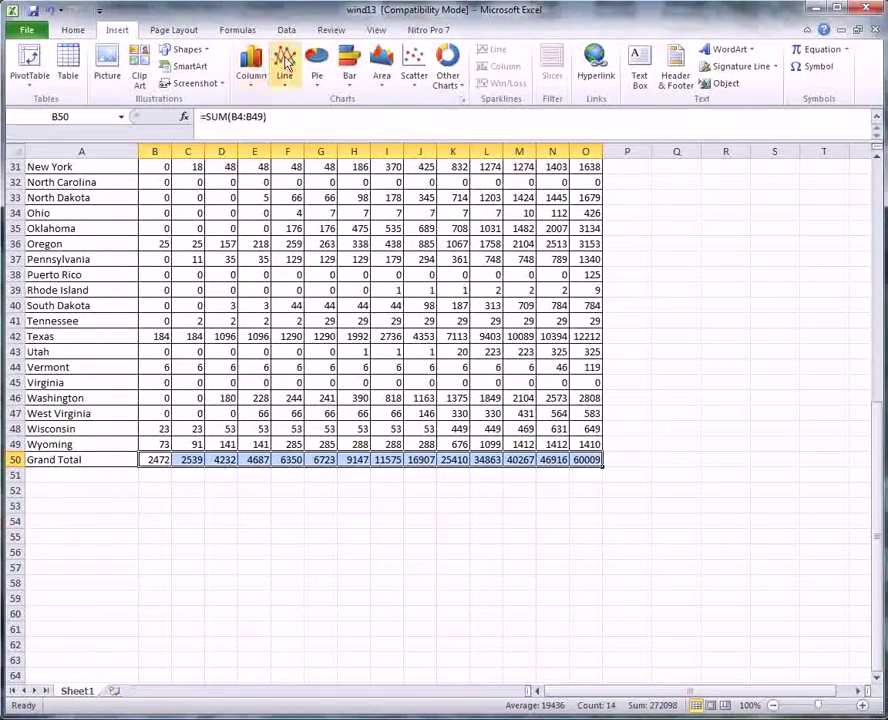
{"action": "left_click", "coordinate": [285, 64]}
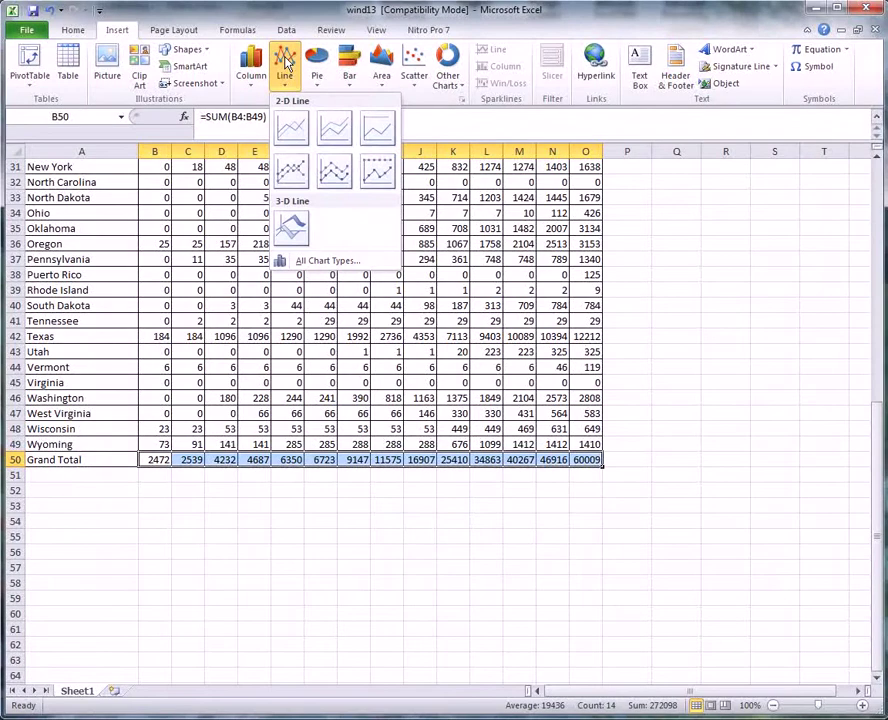
{"action": "left_click", "coordinate": [294, 165]}
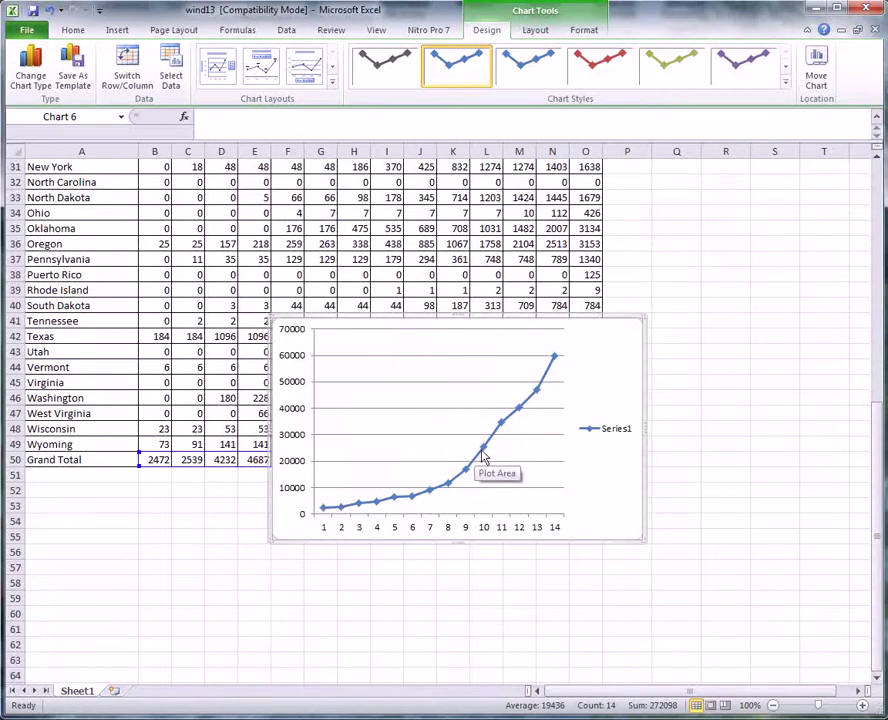
{"action": "mouse_move", "coordinate": [483, 452]}
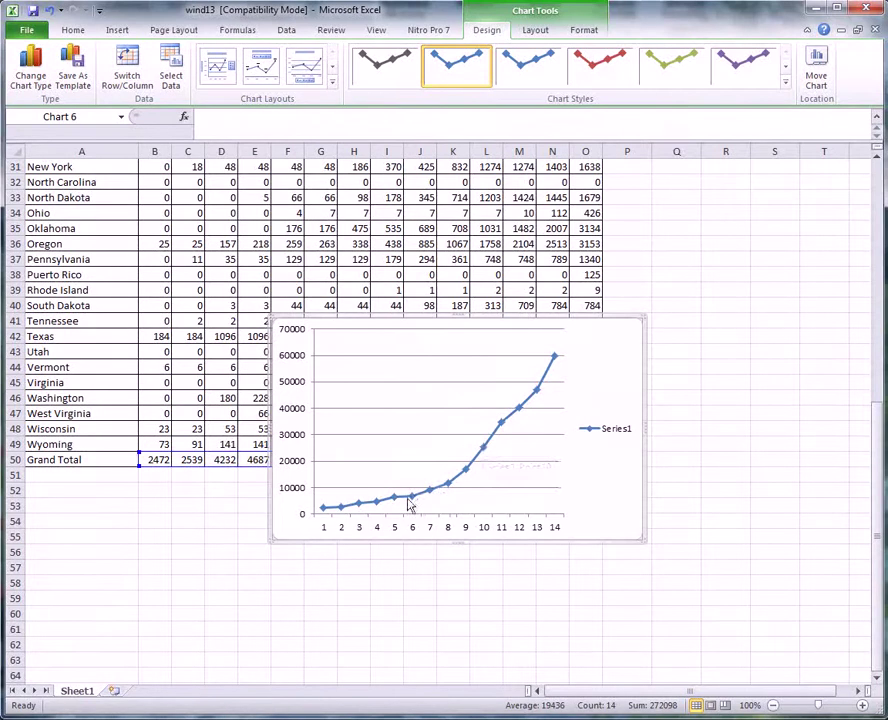
Step: Add an exponential trendline to Series1 showing the equation y = 1685.5e^0.2589x
{"action": "right_click", "coordinate": [483, 453]}
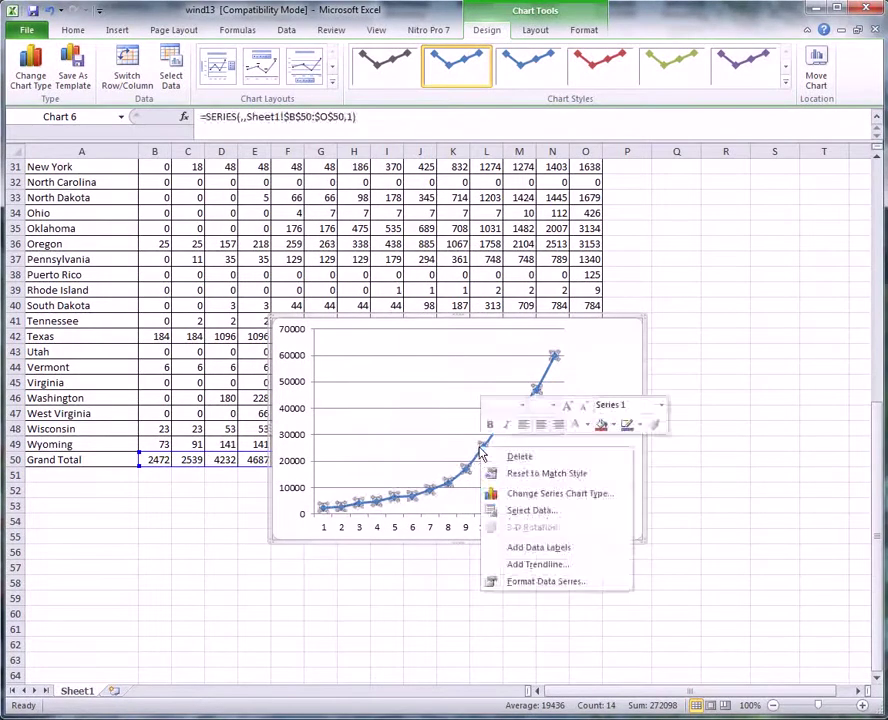
{"action": "left_click", "coordinate": [524, 565]}
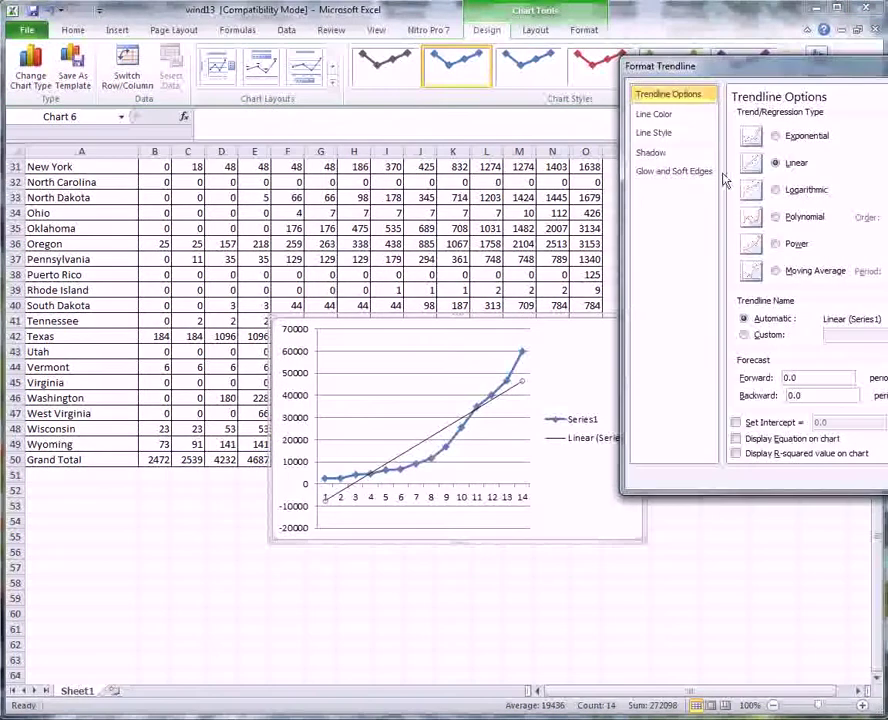
{"action": "left_click", "coordinate": [776, 136]}
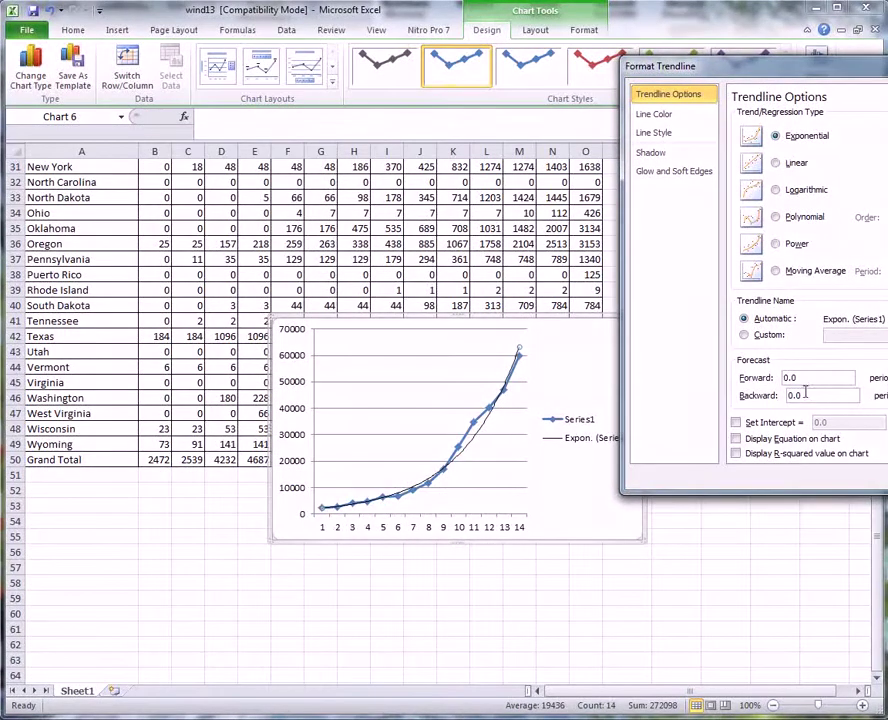
{"action": "left_click", "coordinate": [736, 440]}
{"action": "left_click_drag", "start_coordinate": [810, 67], "coordinate": [651, 14]}
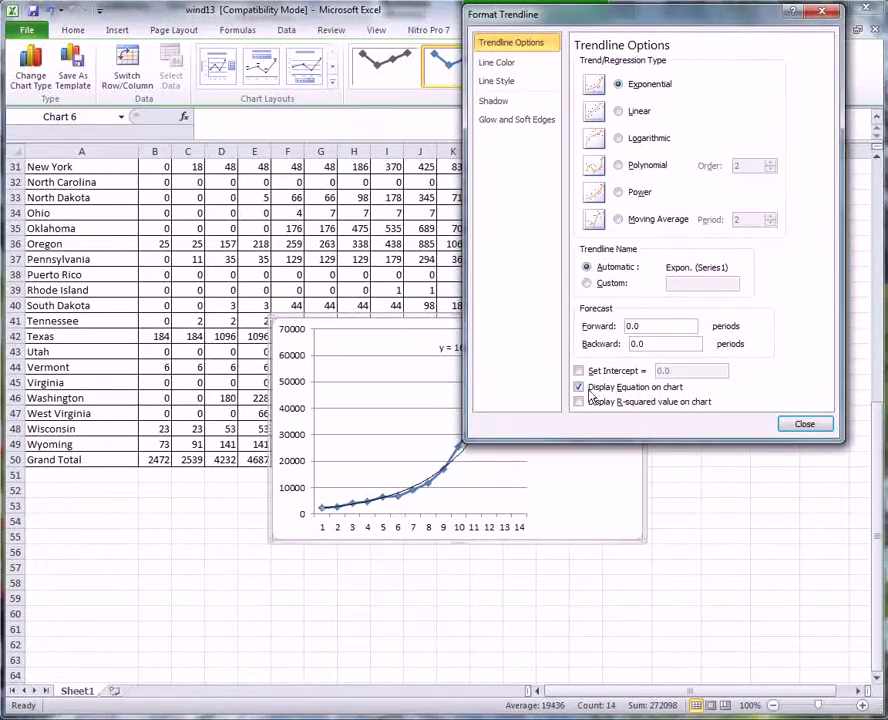
{"action": "left_click", "coordinate": [806, 424]}
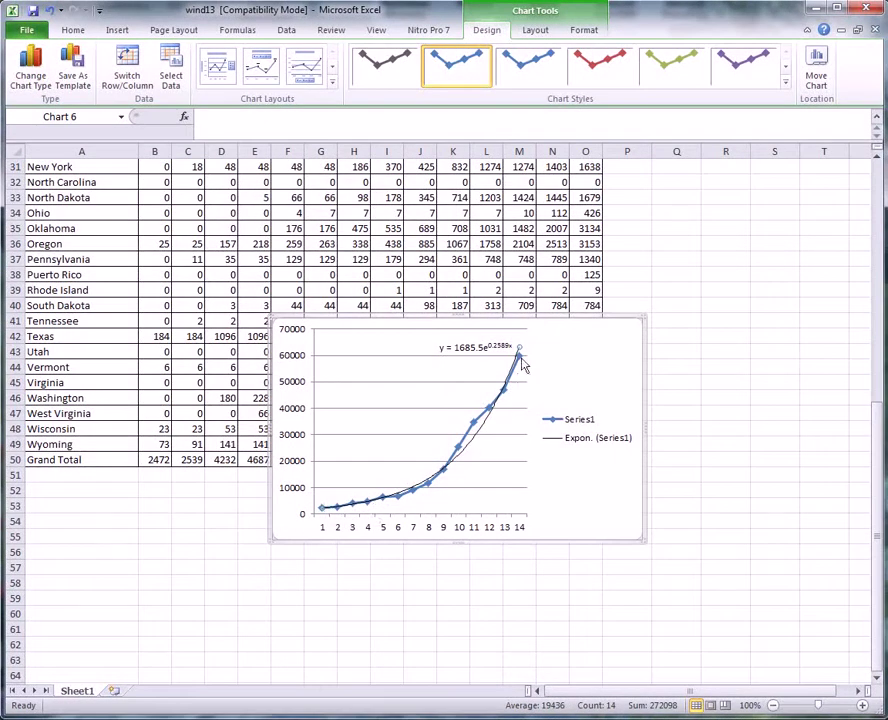
Step: Set the y = 1685.5e^0.2589x equation label to 32-point font and nudge it upward
{"action": "left_click", "coordinate": [473, 350]}
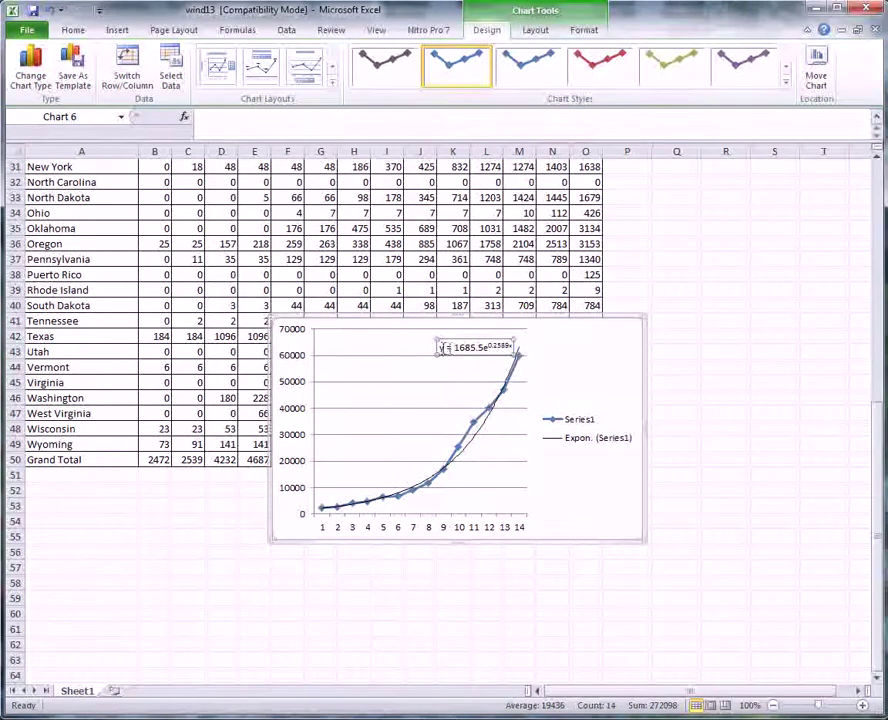
{"action": "left_click", "coordinate": [478, 343]}
{"action": "left_click_drag", "start_coordinate": [455, 348], "coordinate": [487, 354]}
{"action": "right_click", "coordinate": [485, 352]}
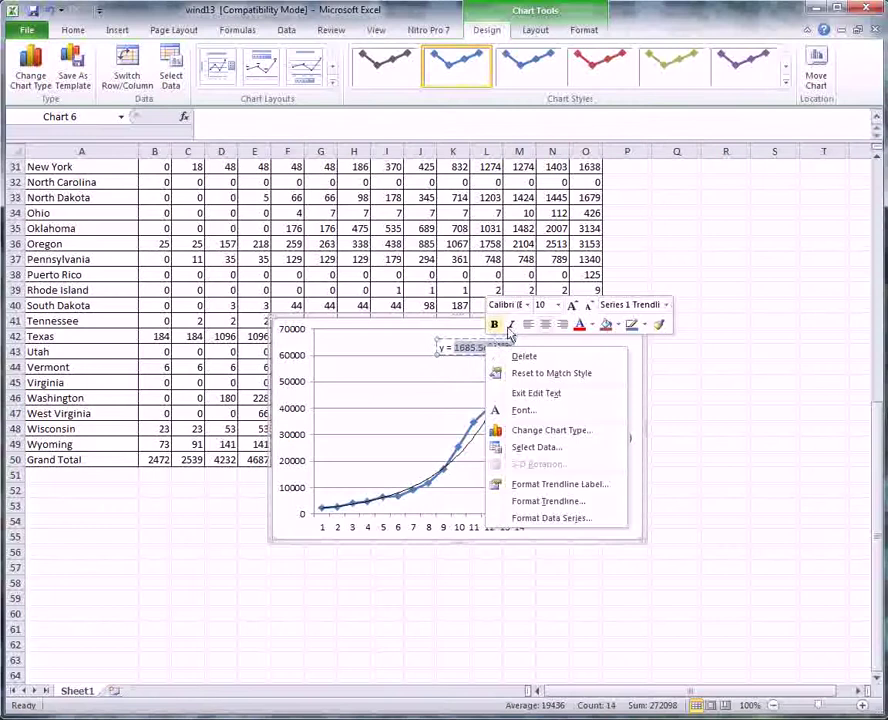
{"action": "left_click", "coordinate": [557, 305]}
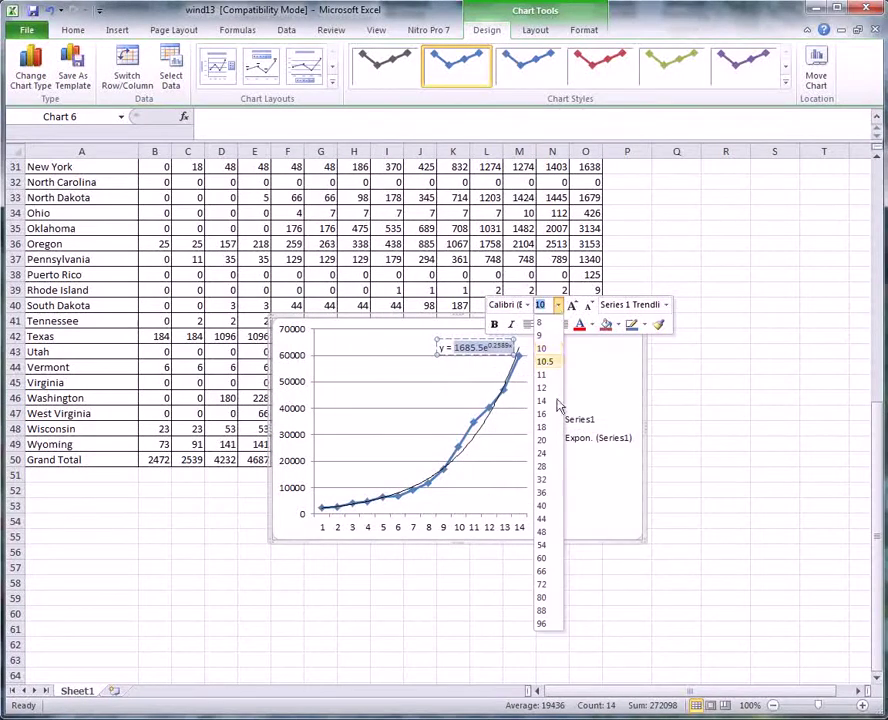
{"action": "left_click", "coordinate": [541, 478]}
{"action": "left_click", "coordinate": [676, 444]}
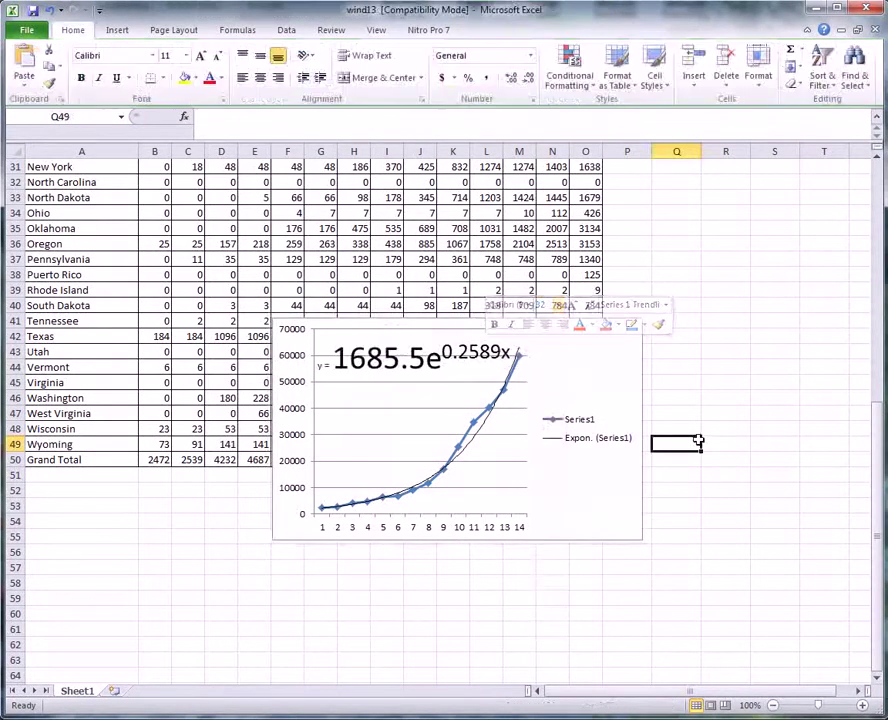
{"action": "left_click", "coordinate": [433, 350]}
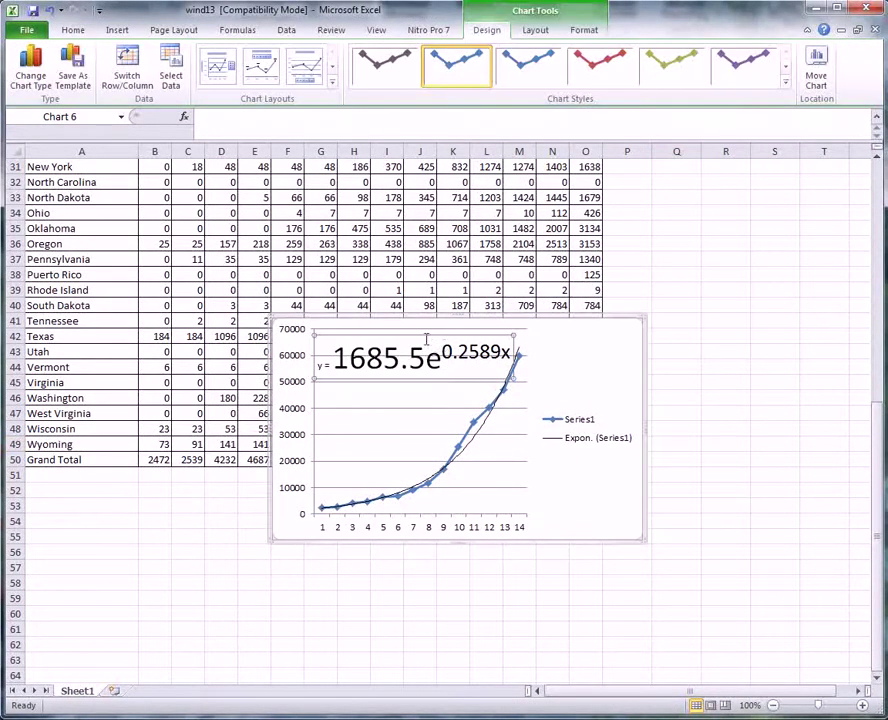
{"action": "left_click_drag", "start_coordinate": [425, 336], "coordinate": [424, 327]}
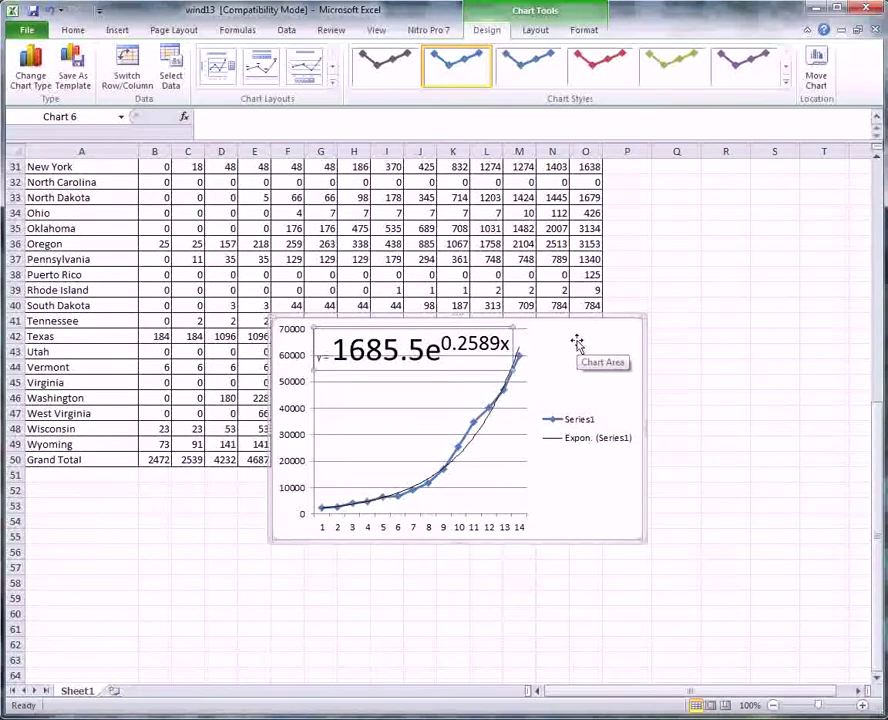
Step: Move the Grand Total chart below row 50 of the table
{"action": "left_click_drag", "start_coordinate": [568, 333], "coordinate": [508, 490]}
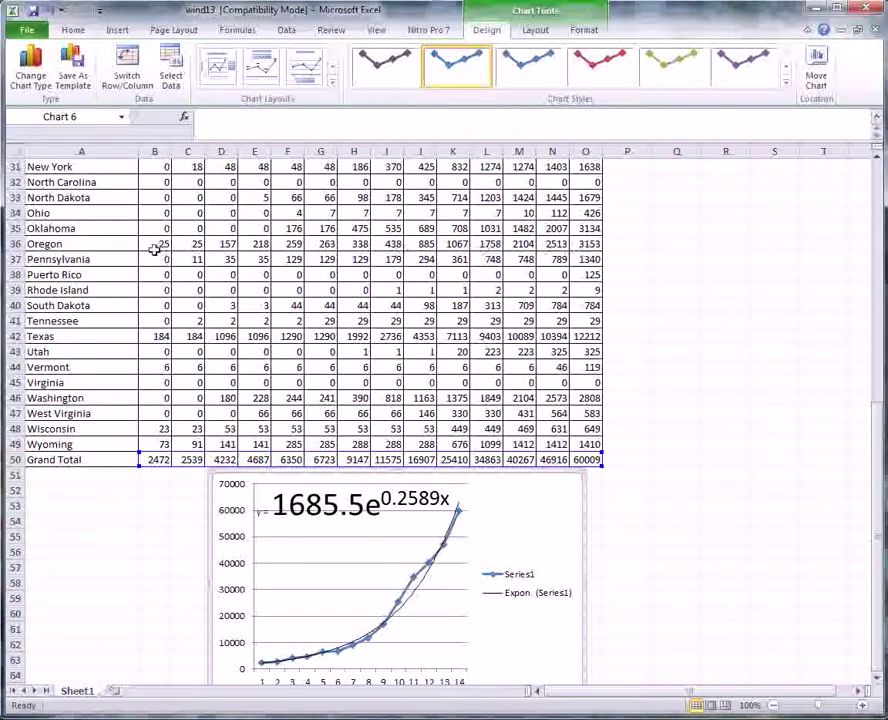
Step: Select Oregon's 2004–2013 values in cells F36:O36
{"action": "left_click_drag", "start_coordinate": [284, 244], "coordinate": [590, 244]}
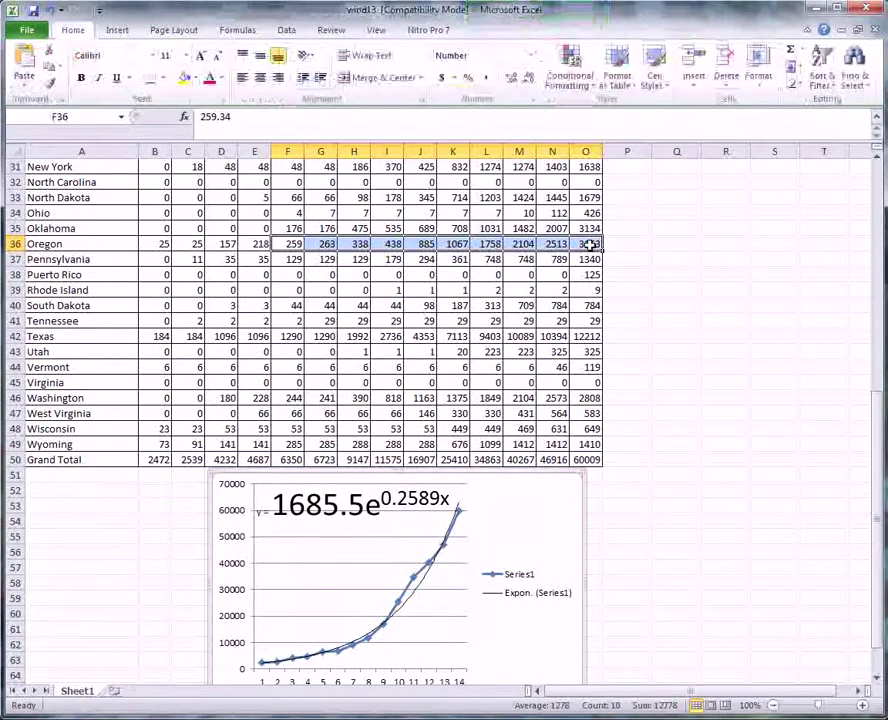
Step: Insert a Line with Markers chart of Oregon's F36:O36 values and move it up and right
{"action": "right_click", "coordinate": [325, 244]}
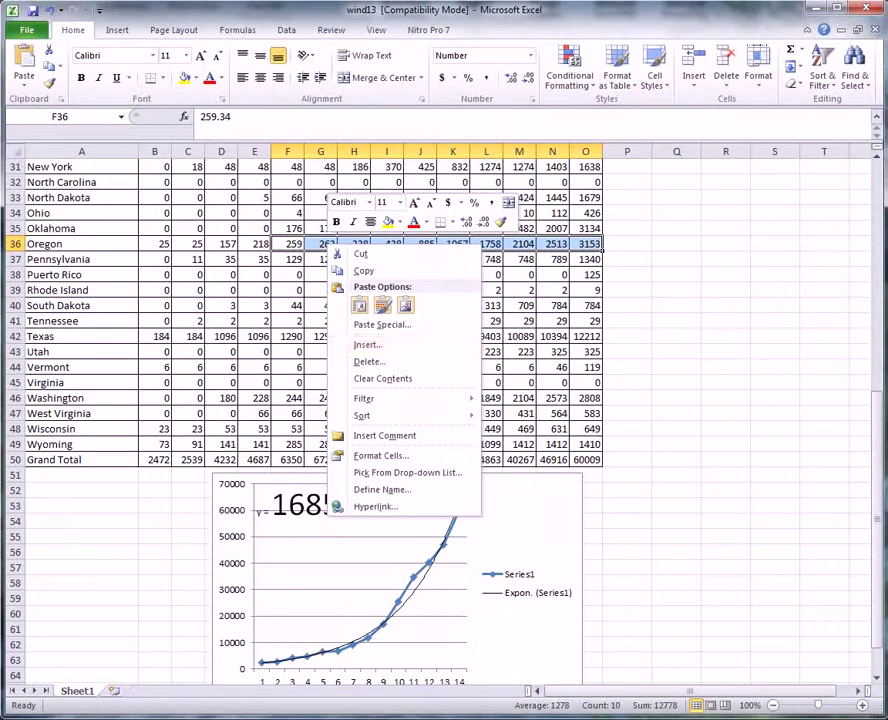
{"action": "key", "text": "Escape"}
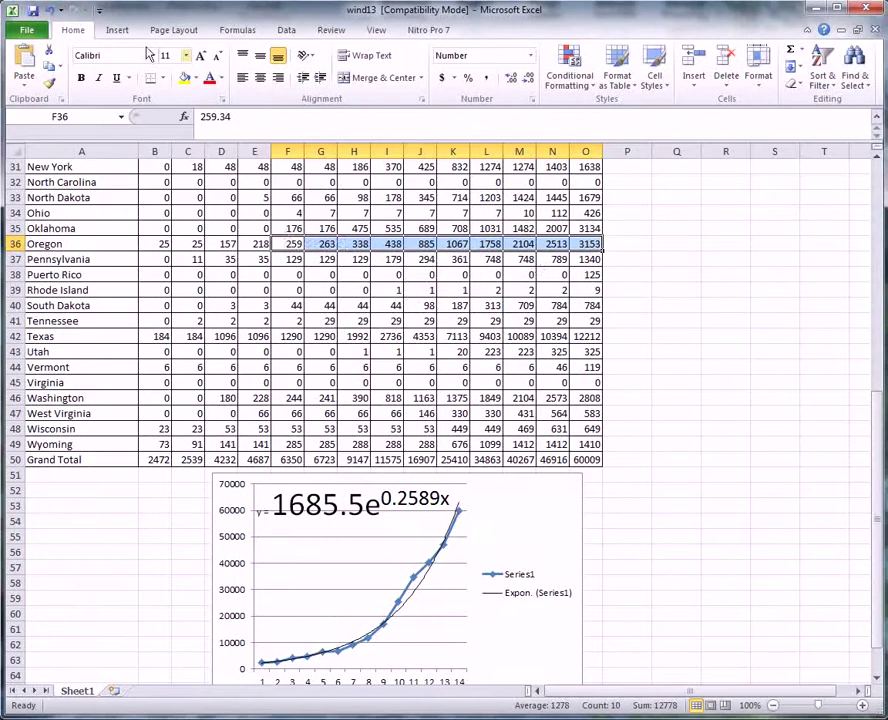
{"action": "left_click", "coordinate": [116, 31]}
{"action": "left_click", "coordinate": [285, 70]}
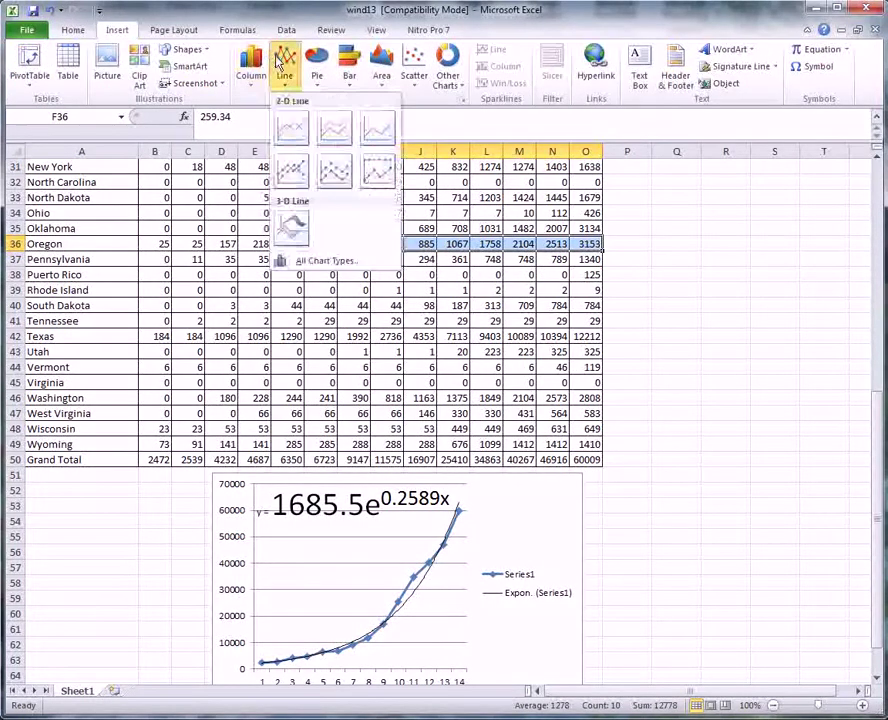
{"action": "left_click", "coordinate": [291, 170]}
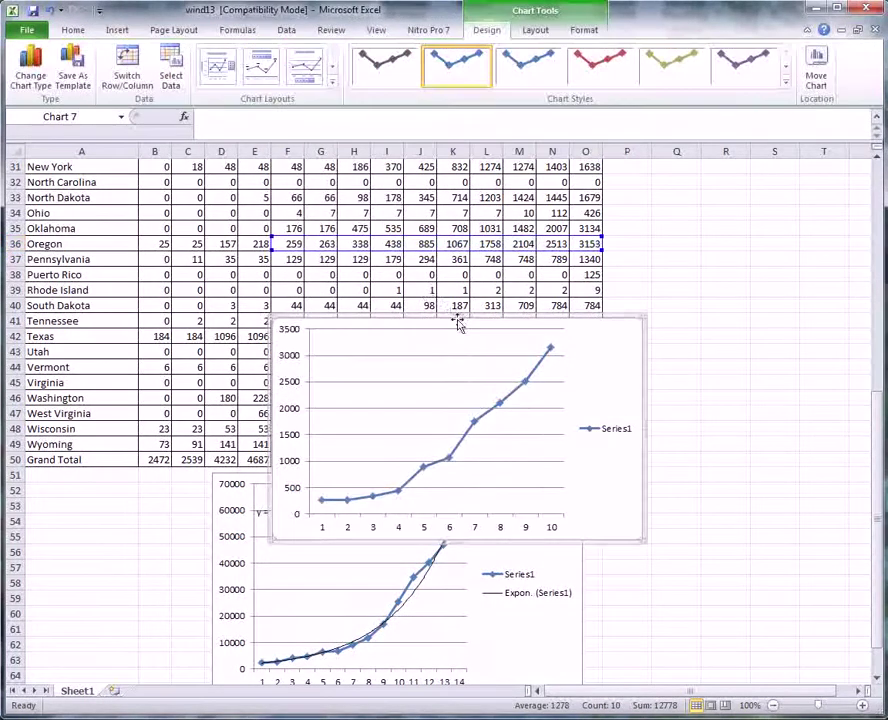
{"action": "left_click_drag", "start_coordinate": [460, 323], "coordinate": [562, 195]}
Step: Add an exponential trendline with its equation displayed to the Oregon chart's Series1
{"action": "right_click", "coordinate": [533, 338]}
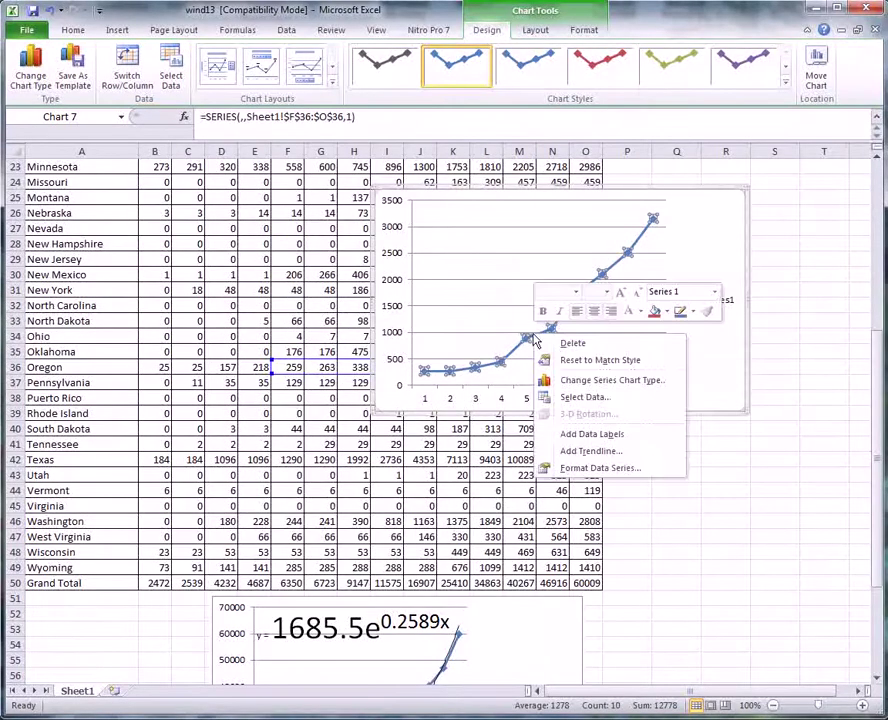
{"action": "left_click", "coordinate": [585, 451]}
{"action": "left_click", "coordinate": [622, 84]}
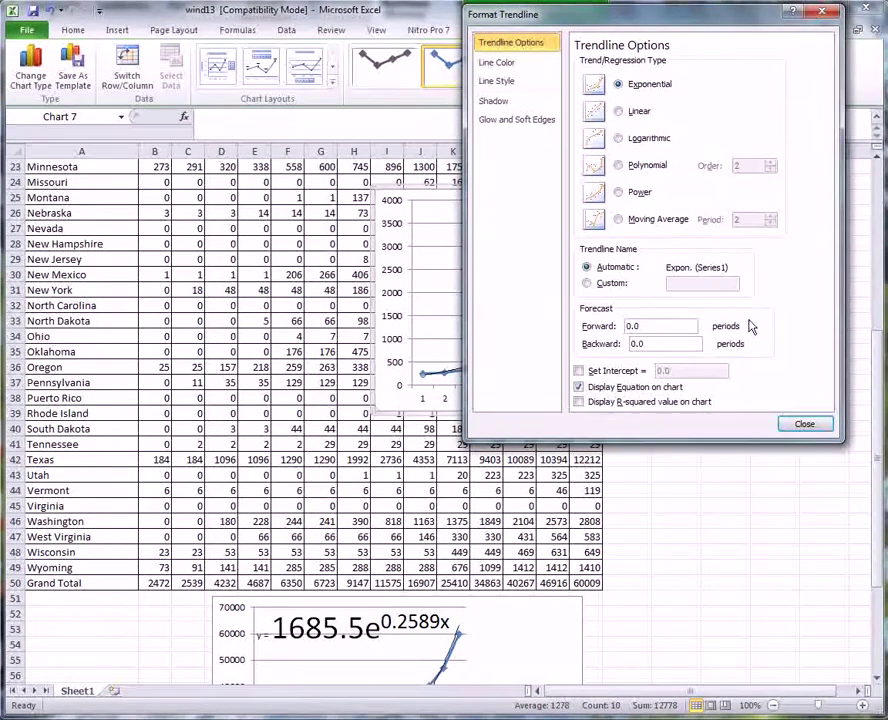
{"action": "left_click", "coordinate": [805, 424]}
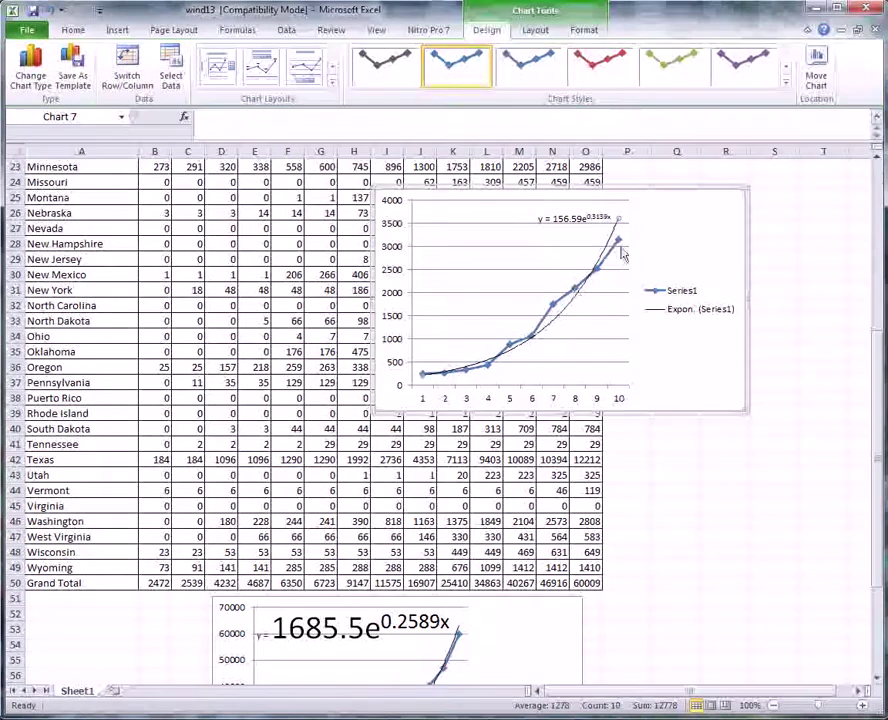
Step: Select Texas's 2001–2013 wind capacity values in cells C42:O42
{"action": "mouse_move", "coordinate": [622, 254]}
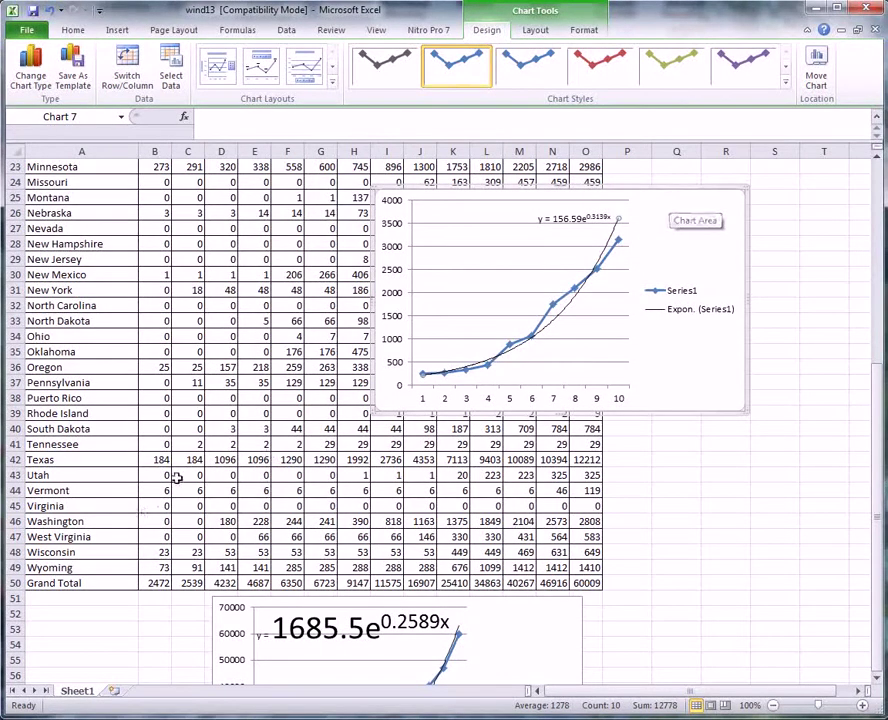
{"action": "left_click_drag", "start_coordinate": [184, 459], "coordinate": [573, 470]}
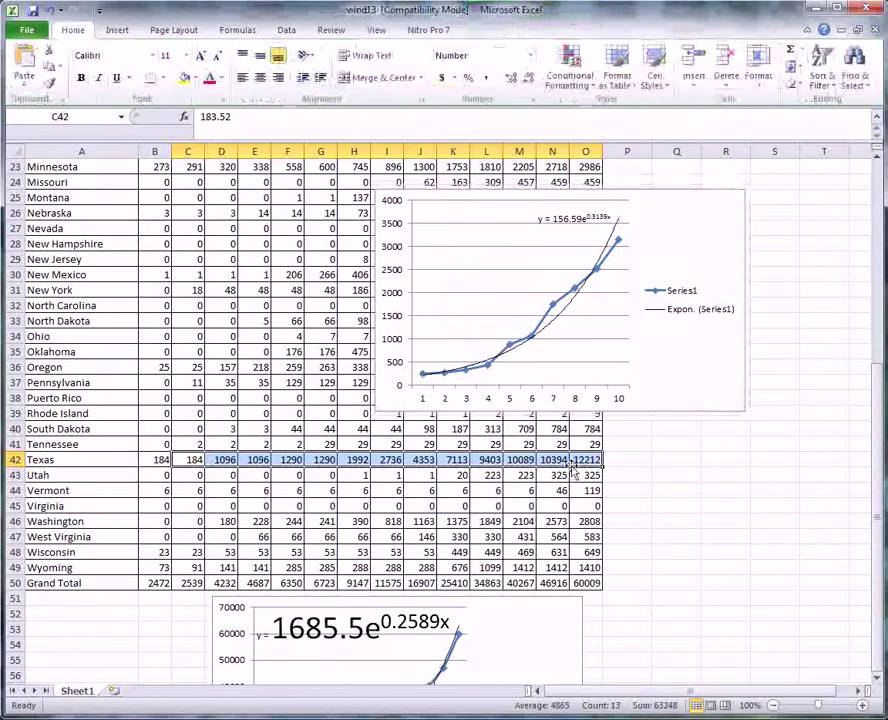